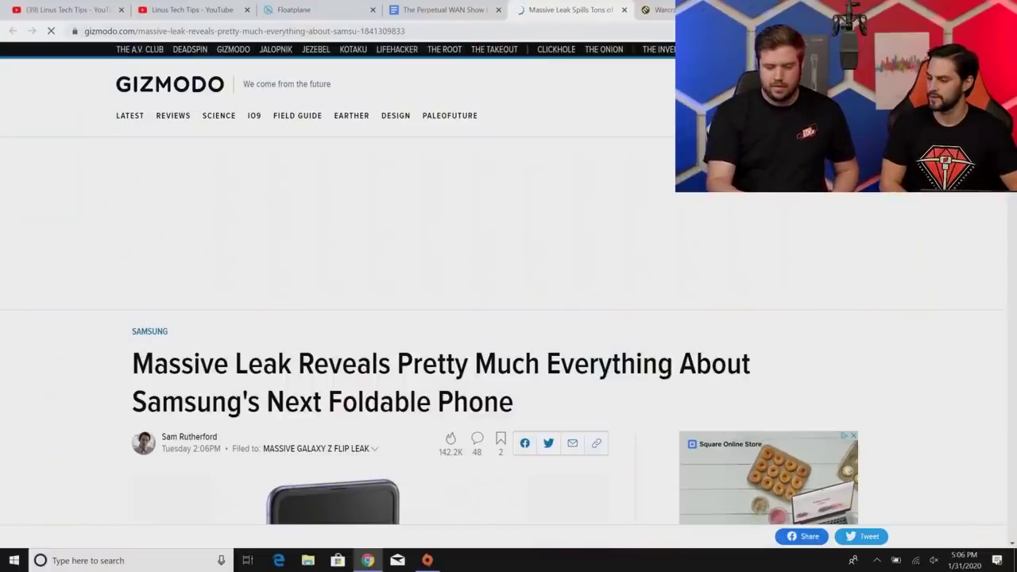
pyautogui.scroll(-2, 668, 205)
pyautogui.scroll(-2, 477, 318)
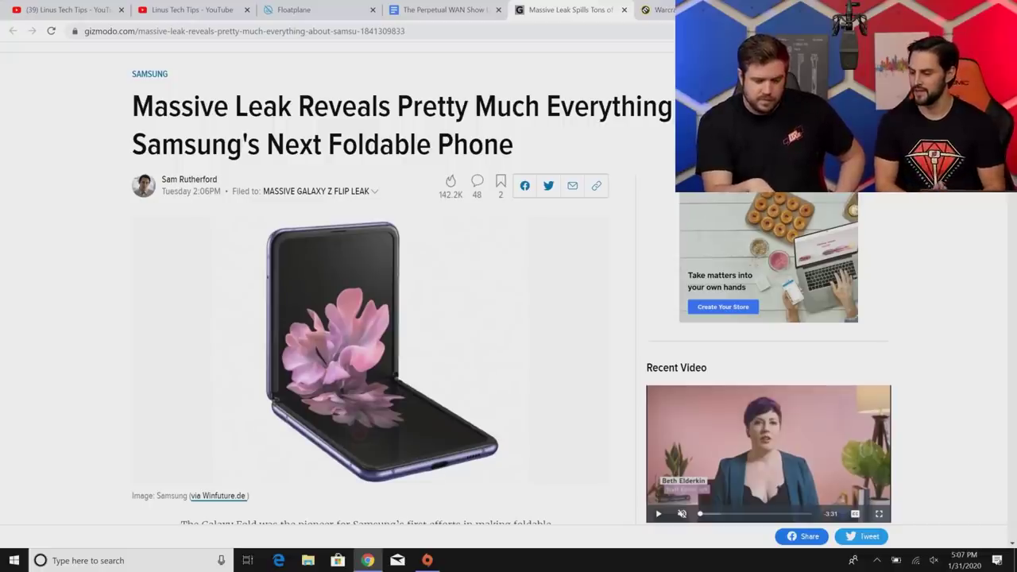
pyautogui.scroll(-1, 381, 317)
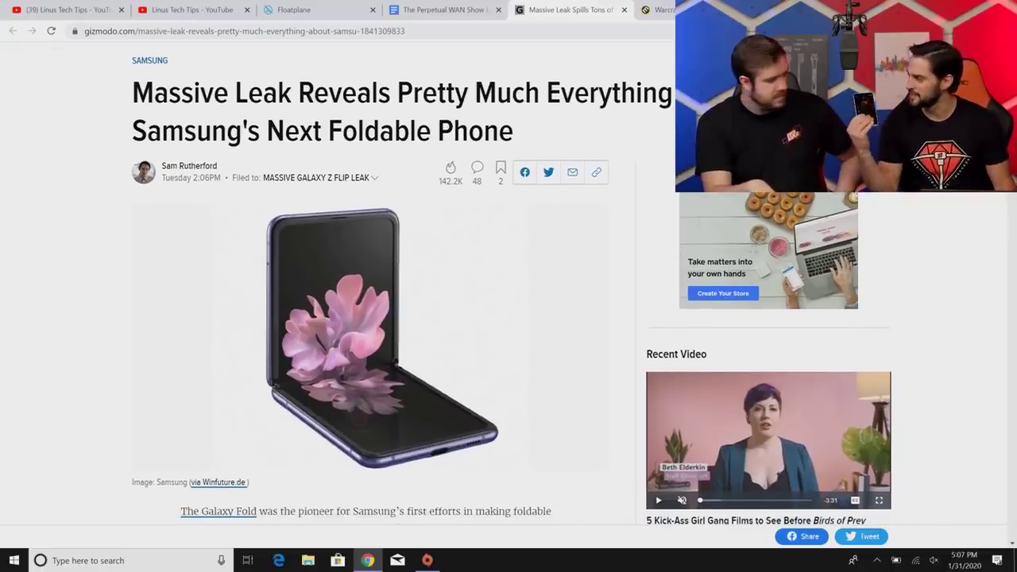
pyautogui.scroll(-3, 381, 318)
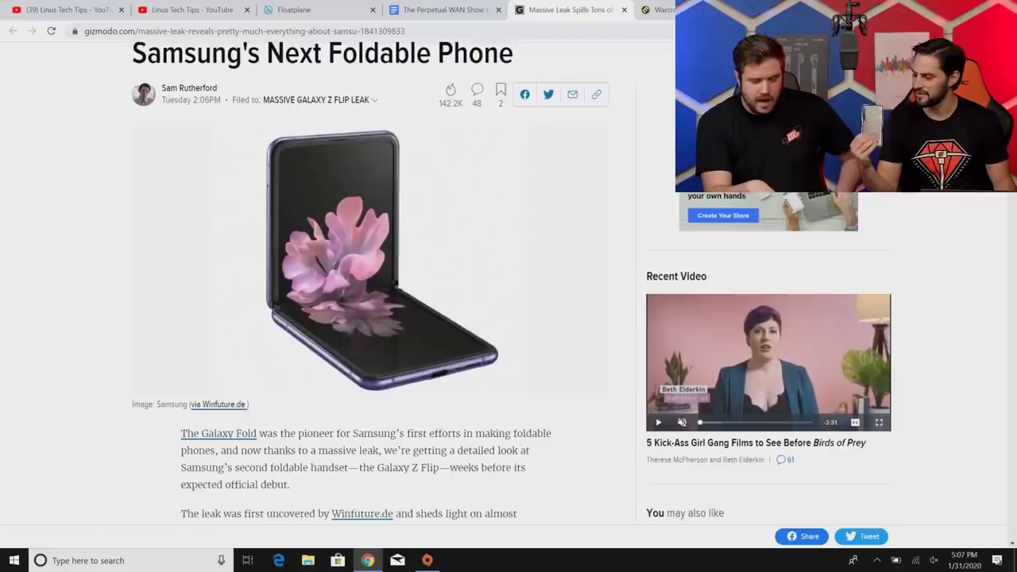
pyautogui.scroll(-3, 382, 317)
pyautogui.scroll(-2, 382, 317)
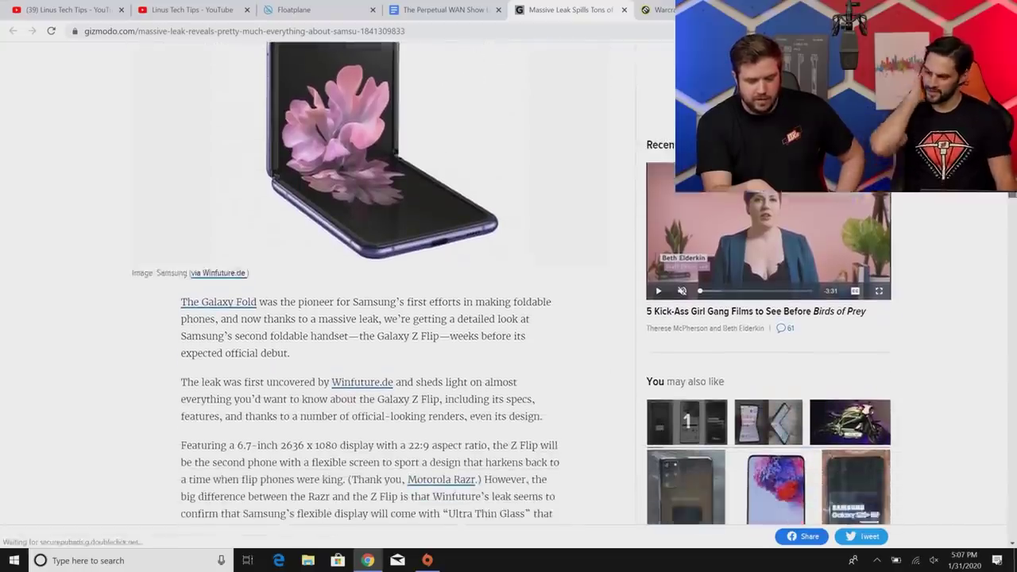
pyautogui.scroll(-3, 381, 317)
pyautogui.scroll(-3, 382, 318)
pyautogui.scroll(-3, 382, 318)
pyautogui.scroll(-3, 381, 317)
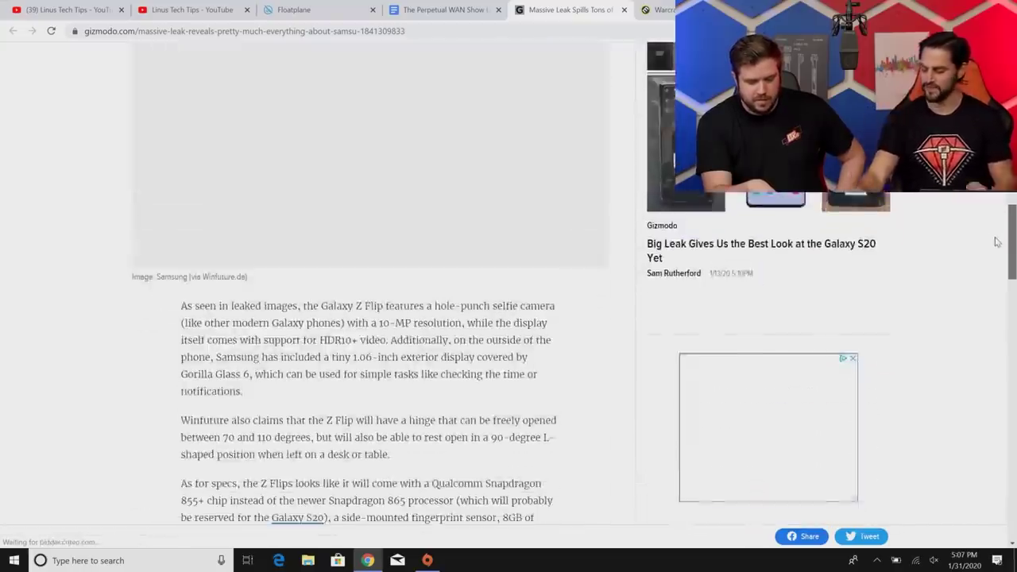
pyautogui.scroll(1, 997, 241)
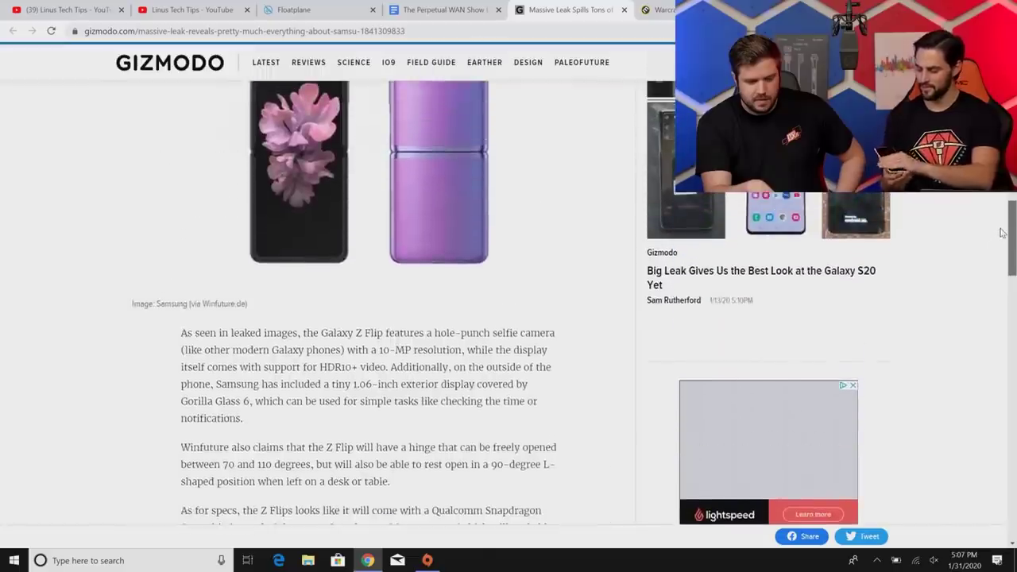
pyautogui.scroll(2, 1001, 232)
pyautogui.scroll(1, 1001, 232)
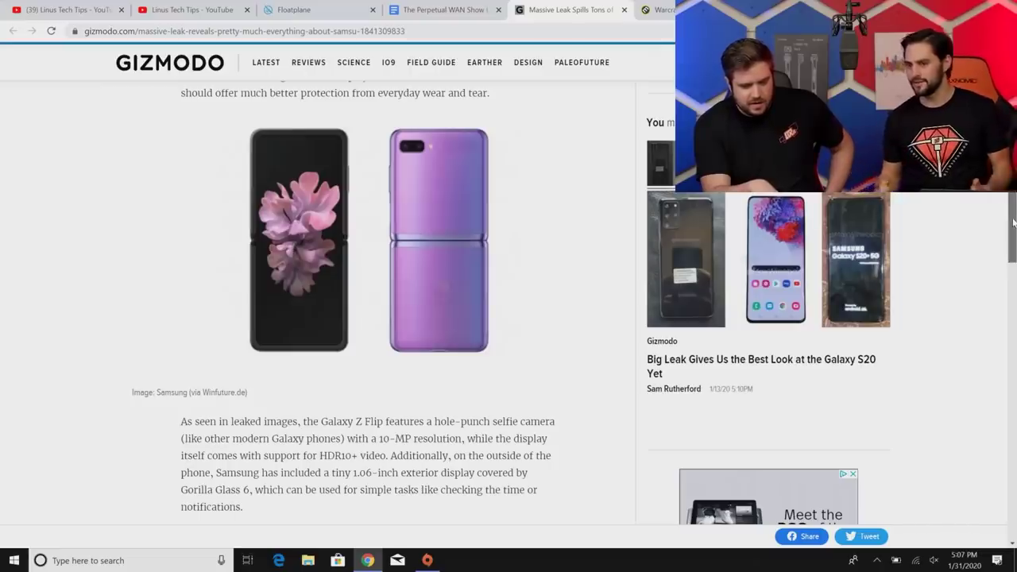
pyautogui.moveTo(1012, 222)
pyautogui.mouseDown()
pyautogui.moveTo(1001, 304)
pyautogui.moveTo(1013, 272)
pyautogui.moveTo(1013, 103)
pyautogui.mouseUp()
pyautogui.scroll(-3, 508, 318)
pyautogui.scroll(-1, 509, 318)
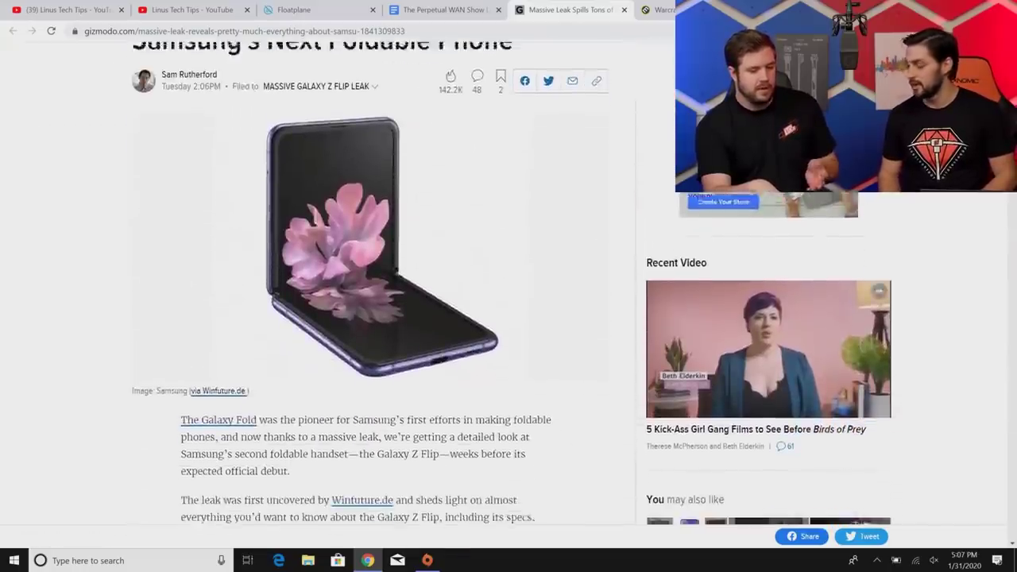
pyautogui.scroll(-1, 509, 318)
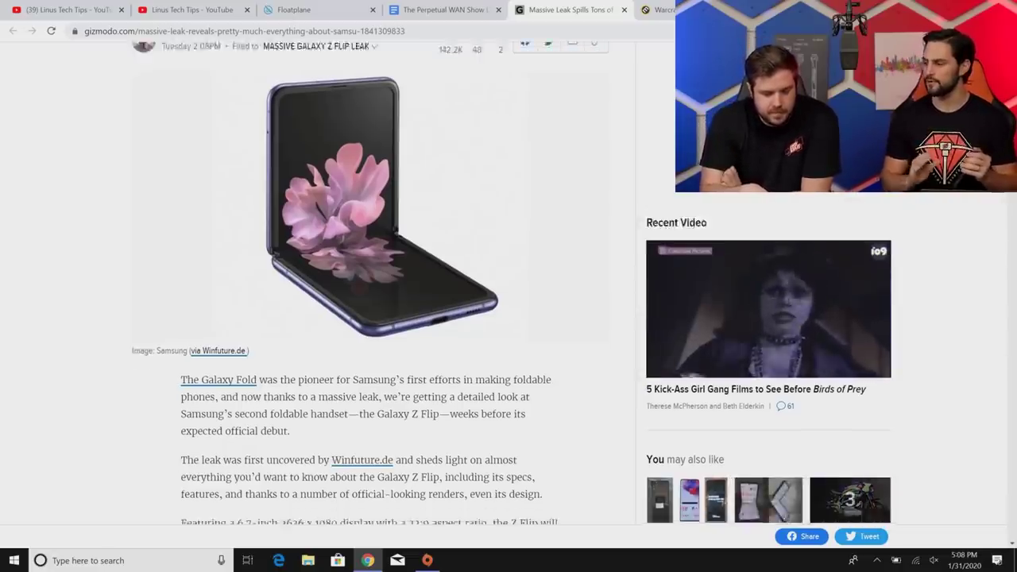
pyautogui.scroll(-2, 509, 286)
pyautogui.scroll(-4, 508, 286)
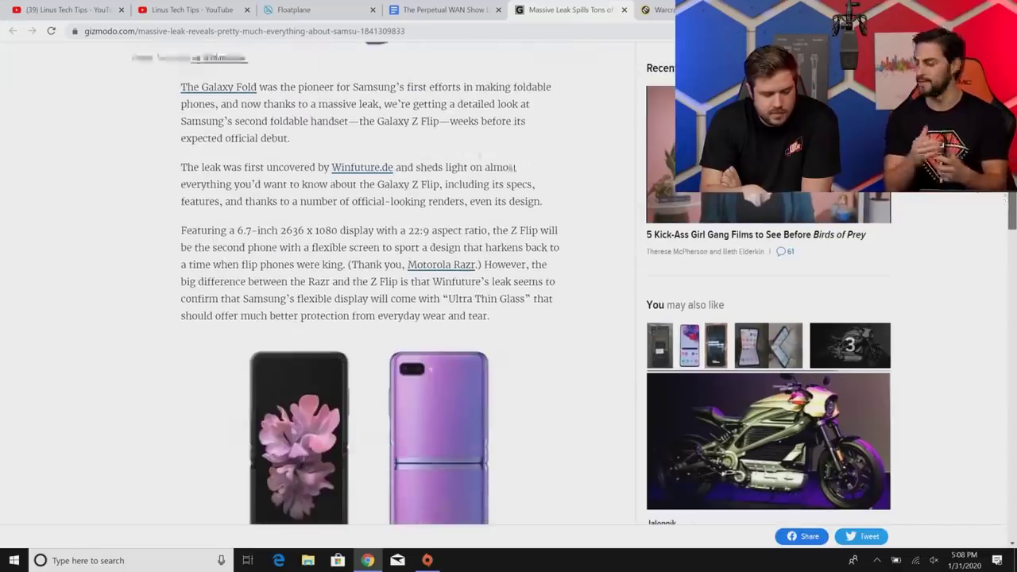
pyautogui.scroll(3, 508, 286)
pyautogui.scroll(2, 509, 286)
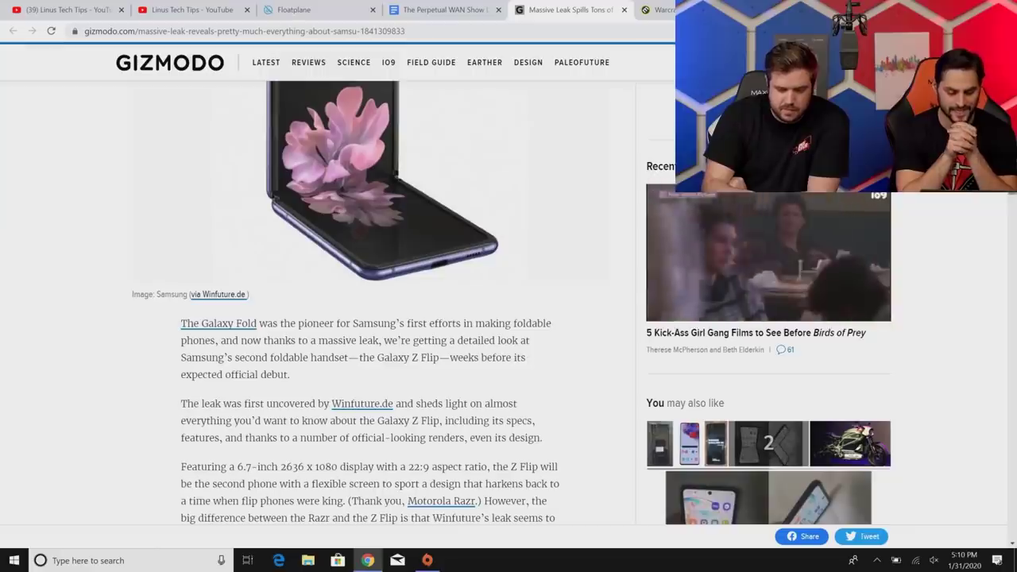
pyautogui.scroll(-2, 509, 317)
pyautogui.scroll(-1, 509, 318)
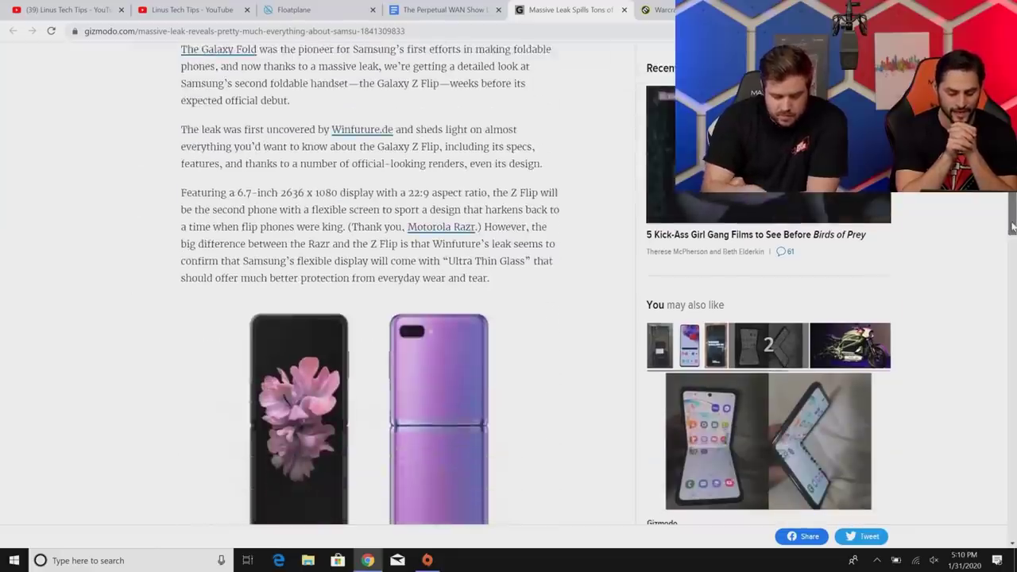
pyautogui.scroll(-1, 508, 318)
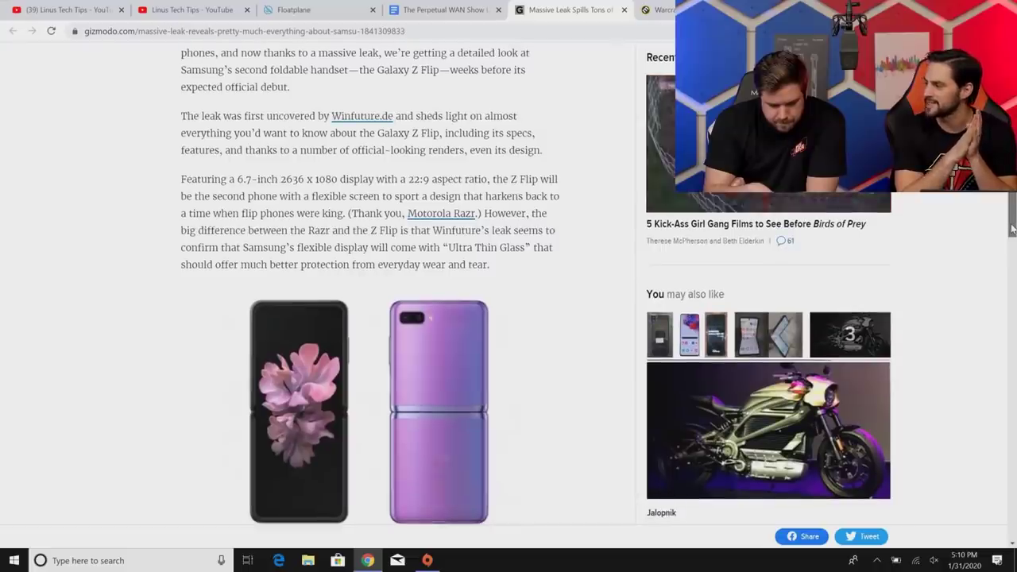
pyautogui.scroll(-1, 1011, 228)
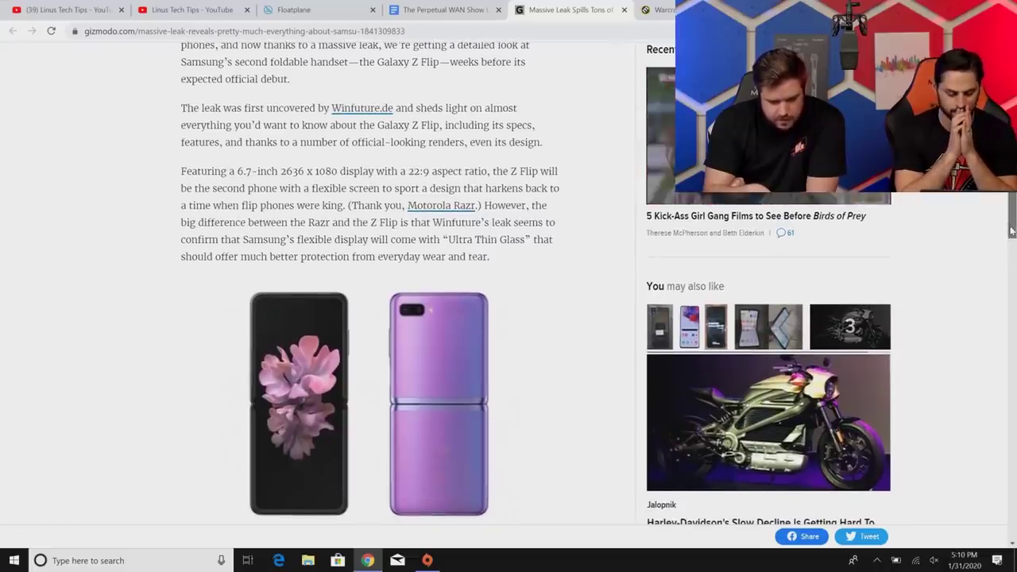
pyautogui.moveTo(1011, 228); pyautogui.dragTo(992, 332)
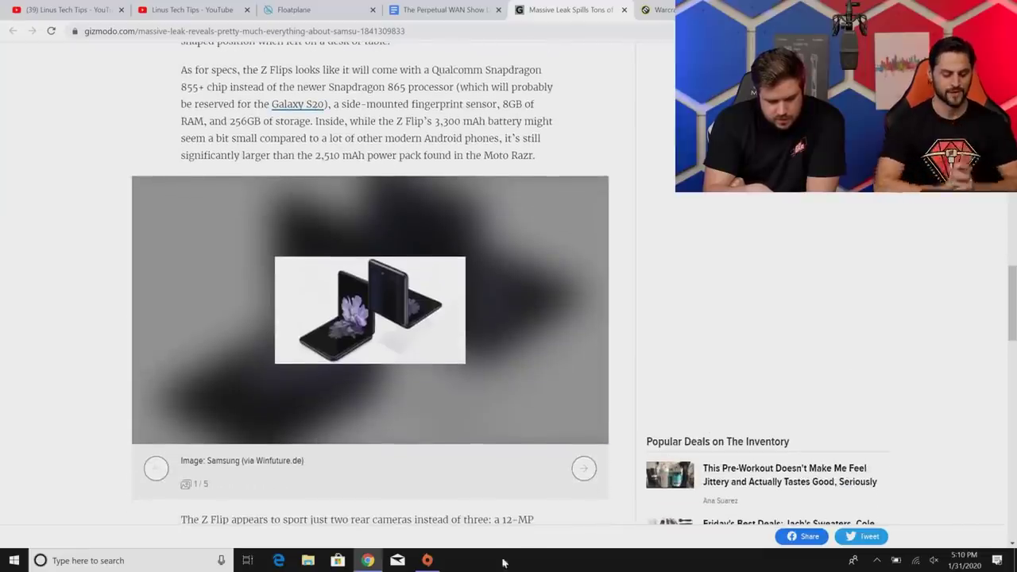
# Step: Advance the Galaxy Z Flip gallery to image 4 of 5, the half-folded phone, past the interstitial ad
pyautogui.click(586, 472)
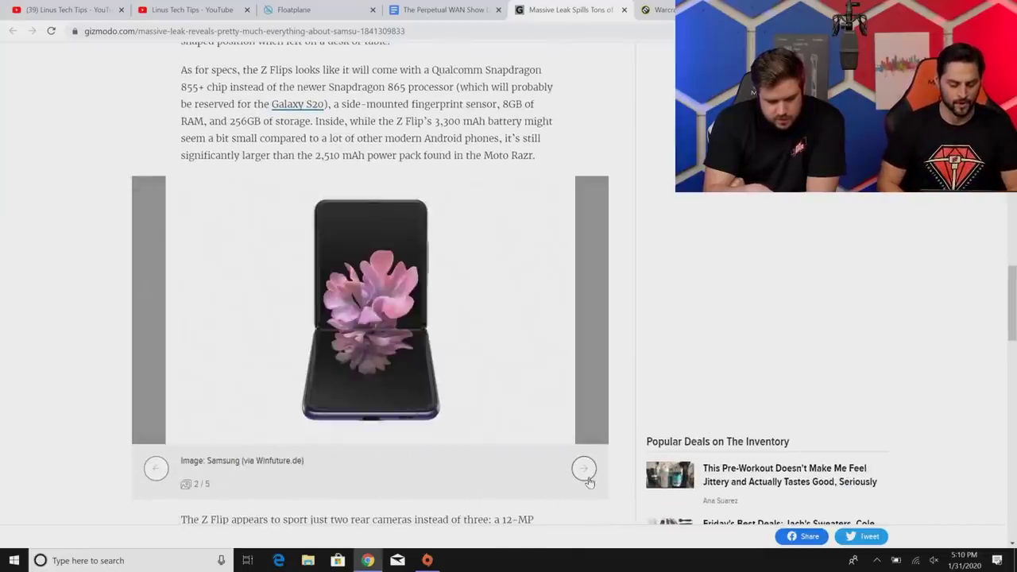
pyautogui.click(586, 472)
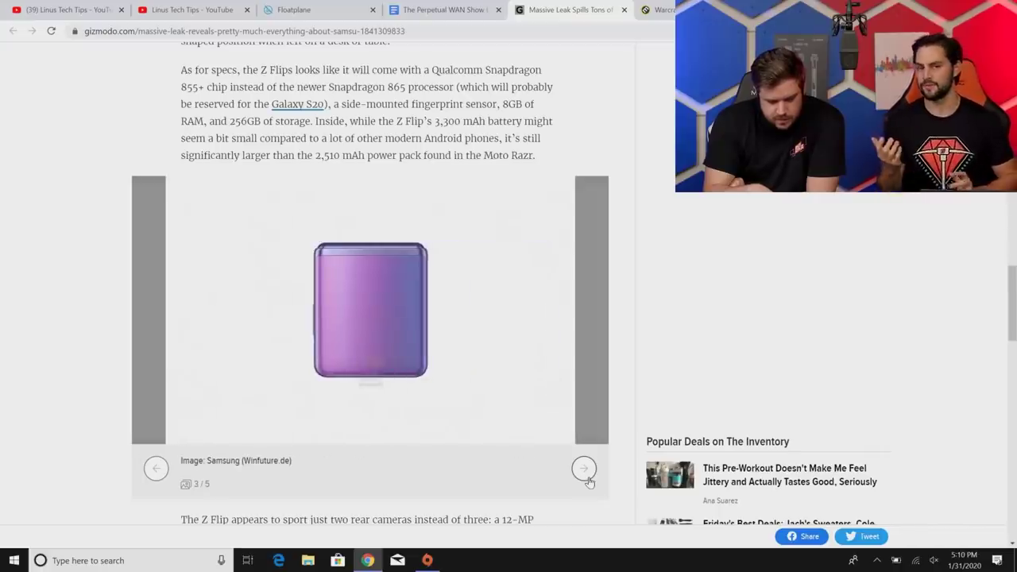
pyautogui.click(587, 472)
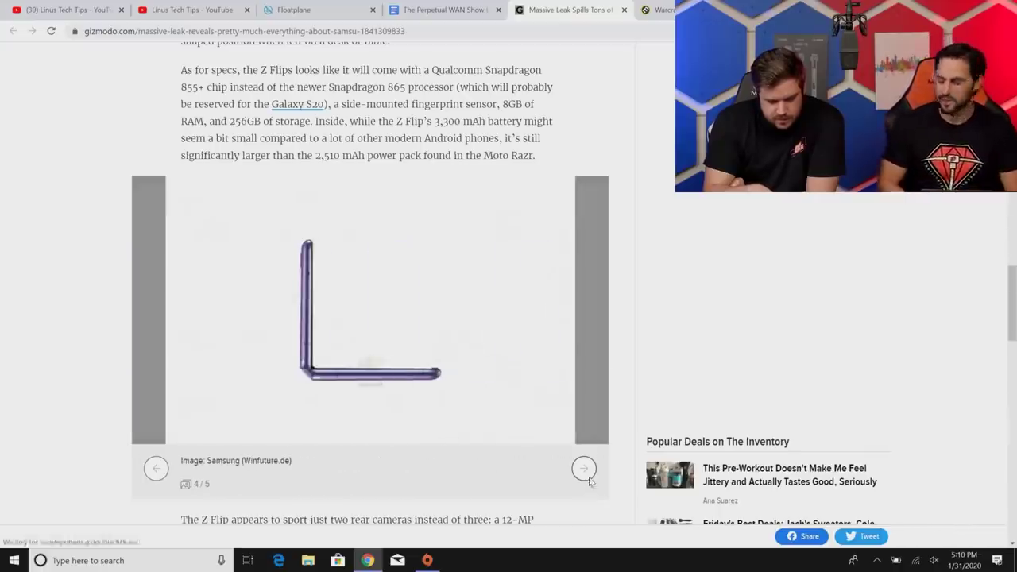
pyautogui.click(586, 472)
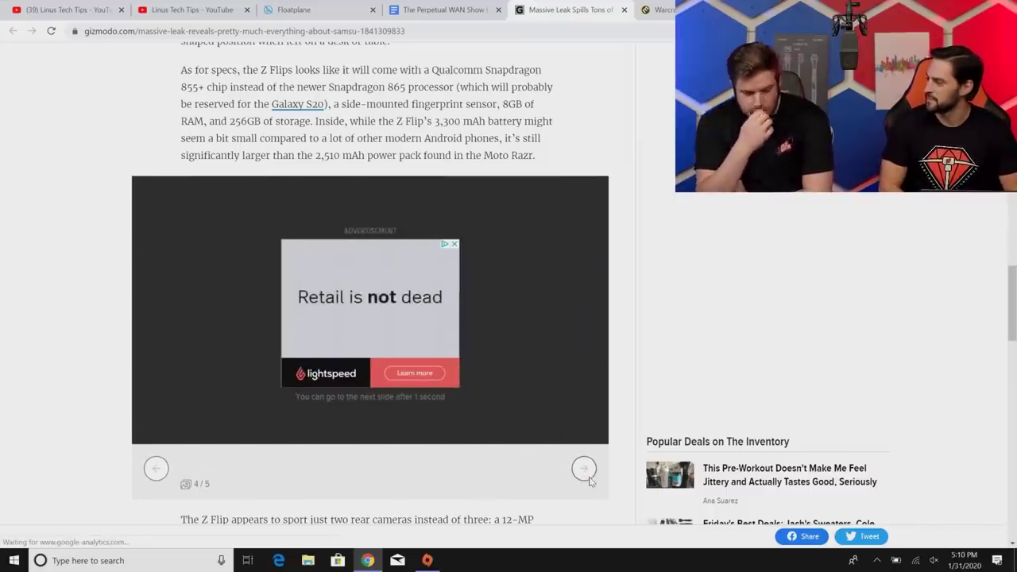
pyautogui.click(156, 469)
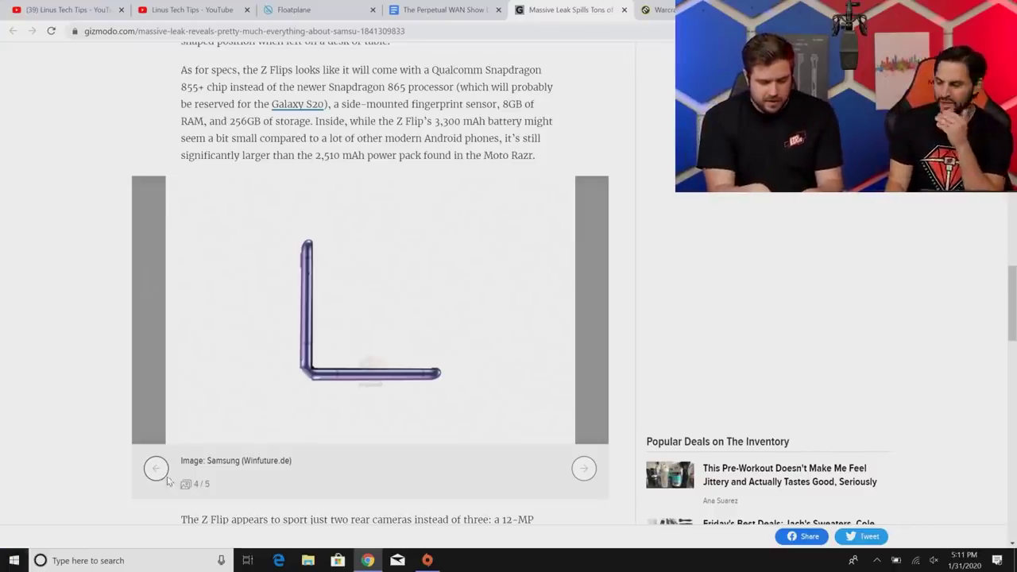
# Step: Return the Gizmodo gallery to image 2 of 5, then bring up the WAN Show notes Google Doc
pyautogui.click(157, 469)
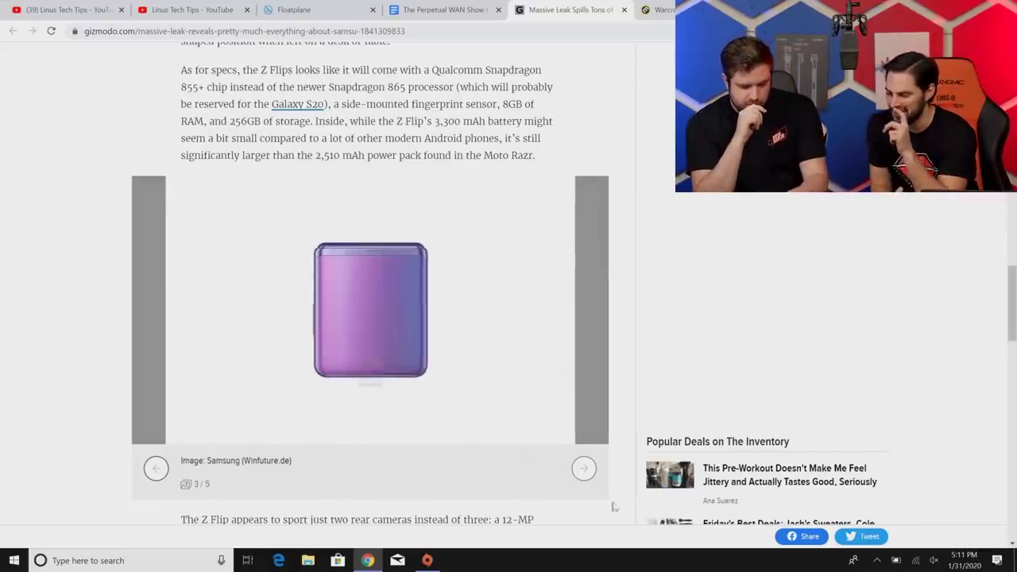
pyautogui.click(584, 469)
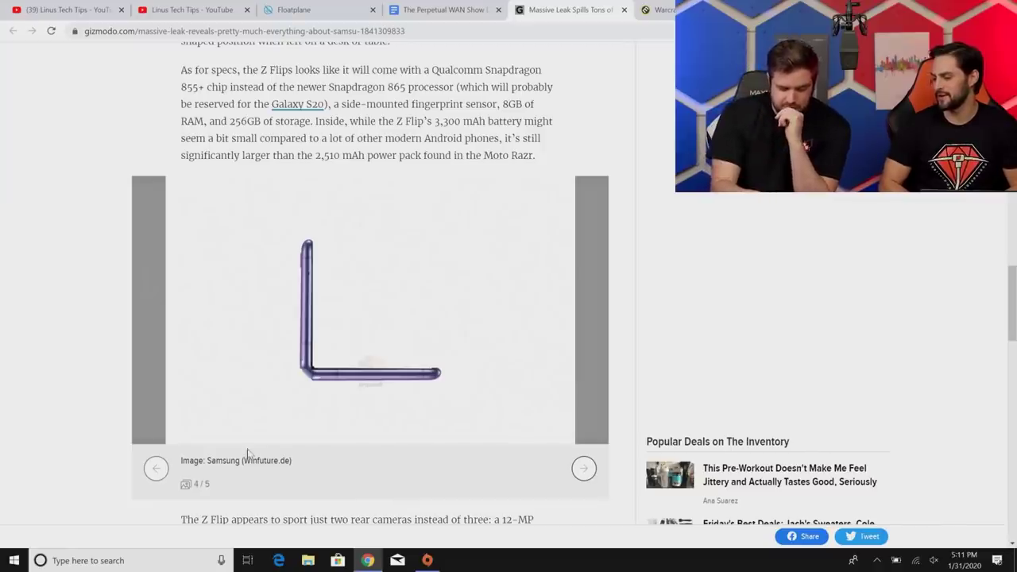
pyautogui.click(162, 471)
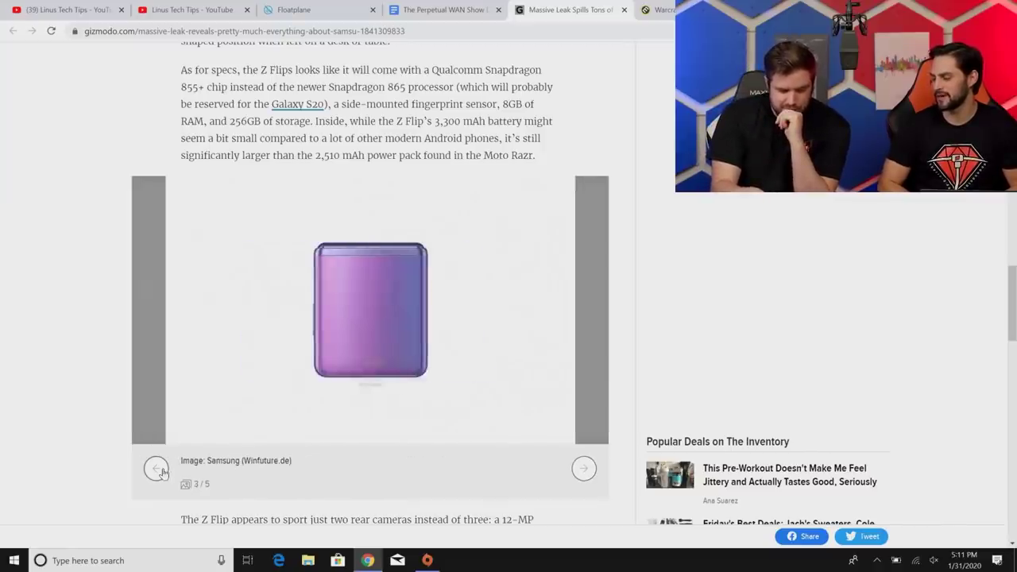
pyautogui.click(162, 471)
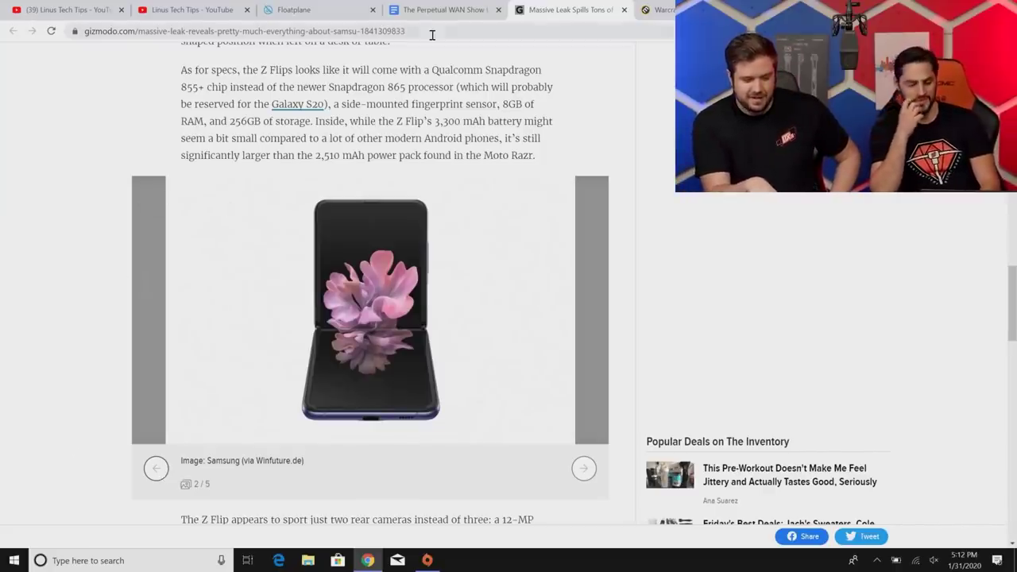
pyautogui.click(445, 9)
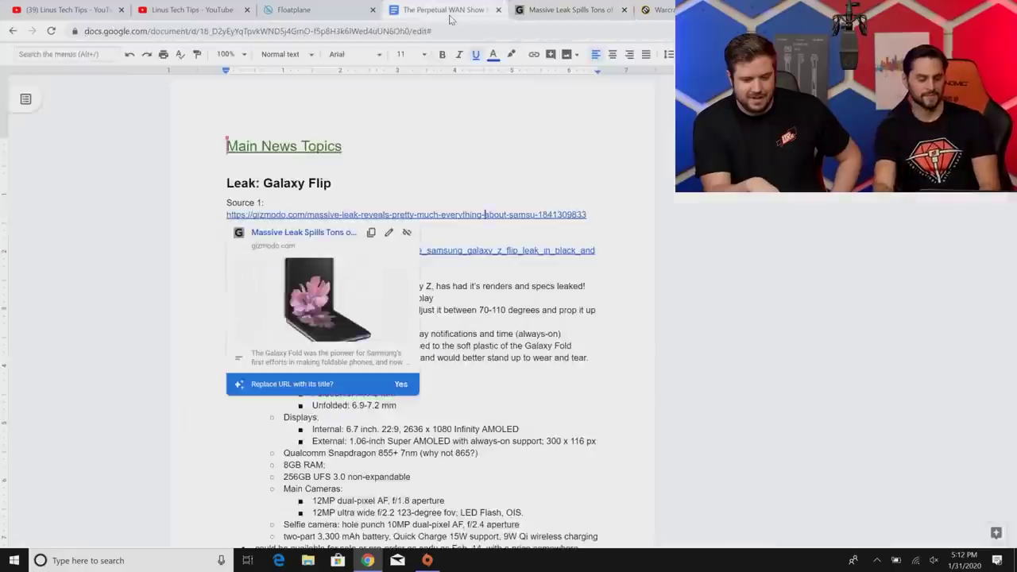